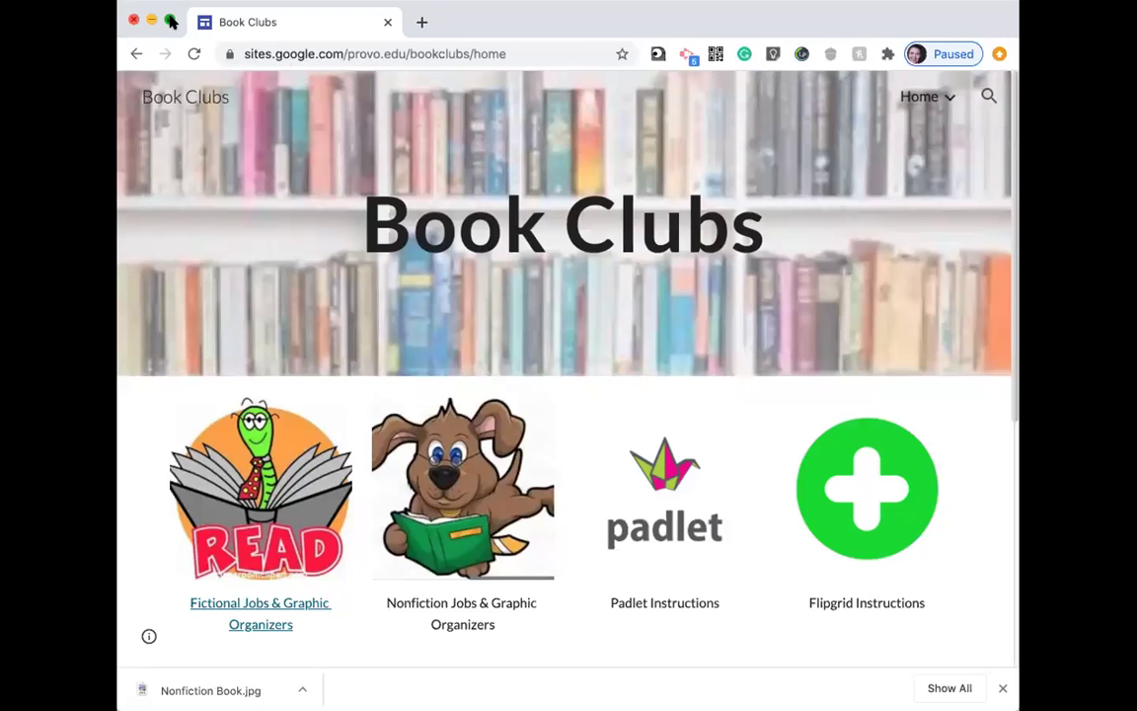
- Maximize the browser window so it fills the screen
click(171, 22)
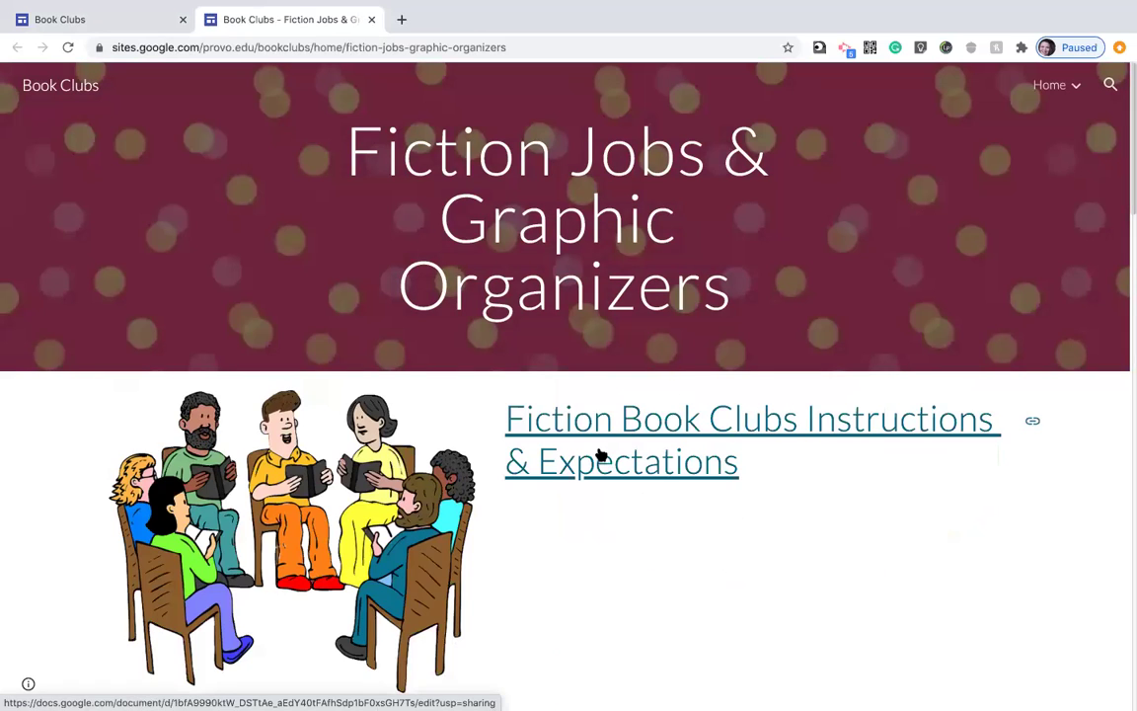
- Scroll down the Fiction Jobs page to the Director section
scroll(602, 454, down, 5)
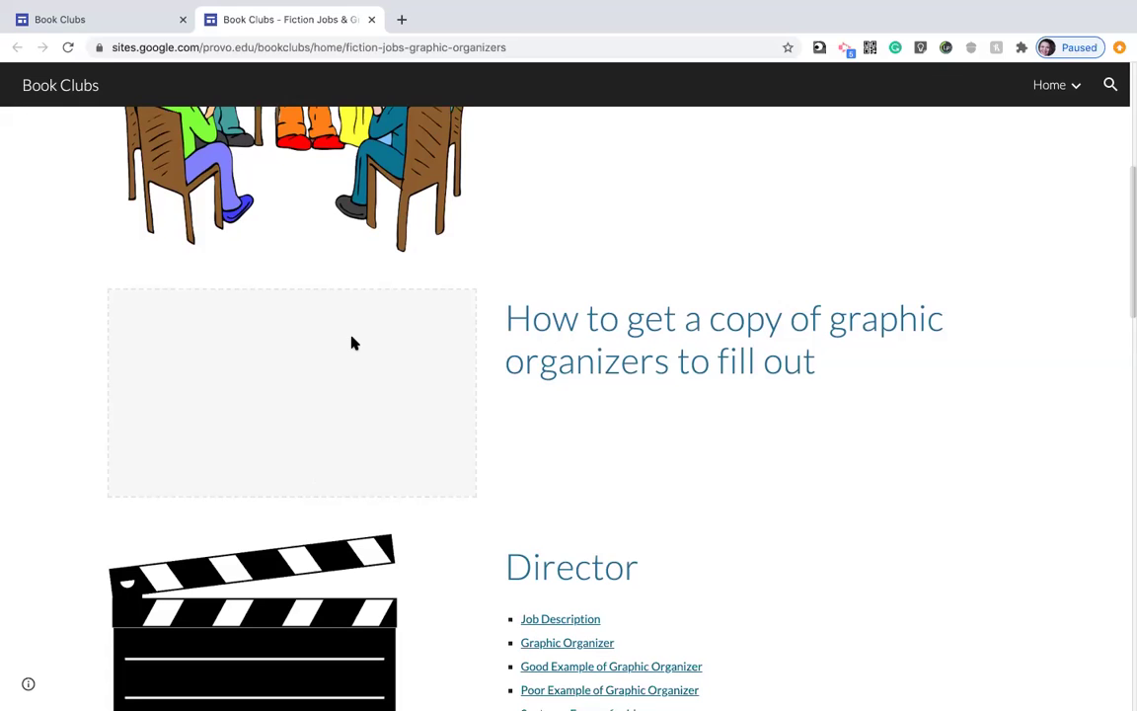
scroll(354, 341, down, 3)
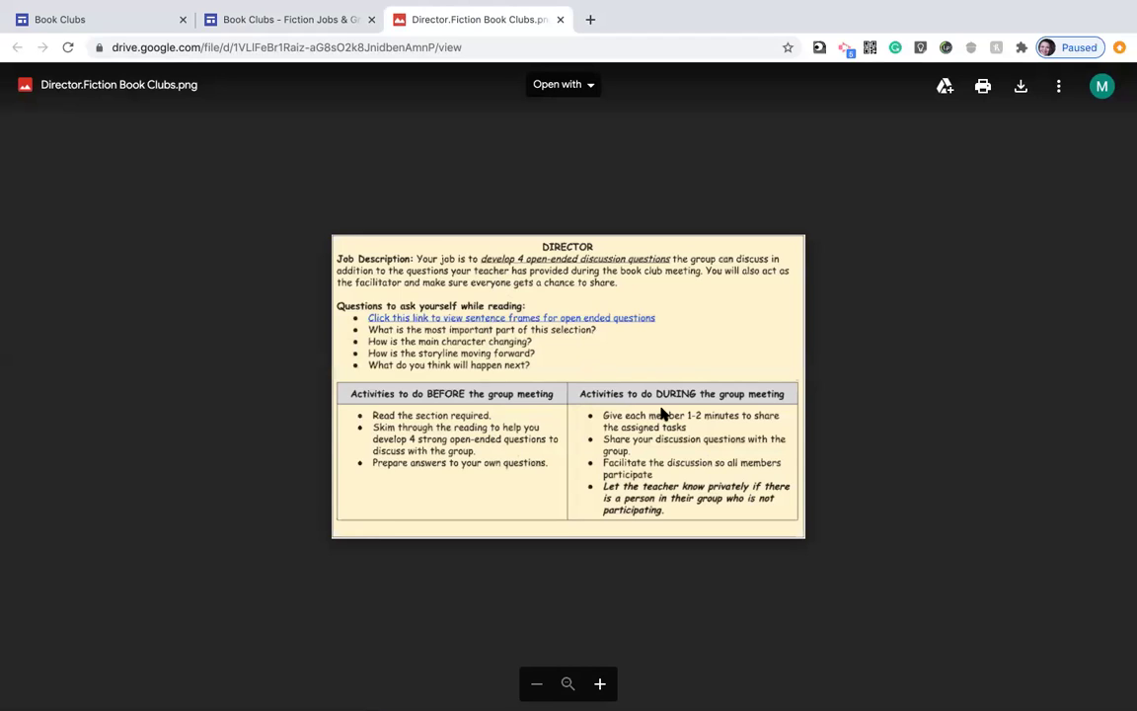
- Close the Director image, then review and close the Good and Poor Example PDFs
click(559, 18)
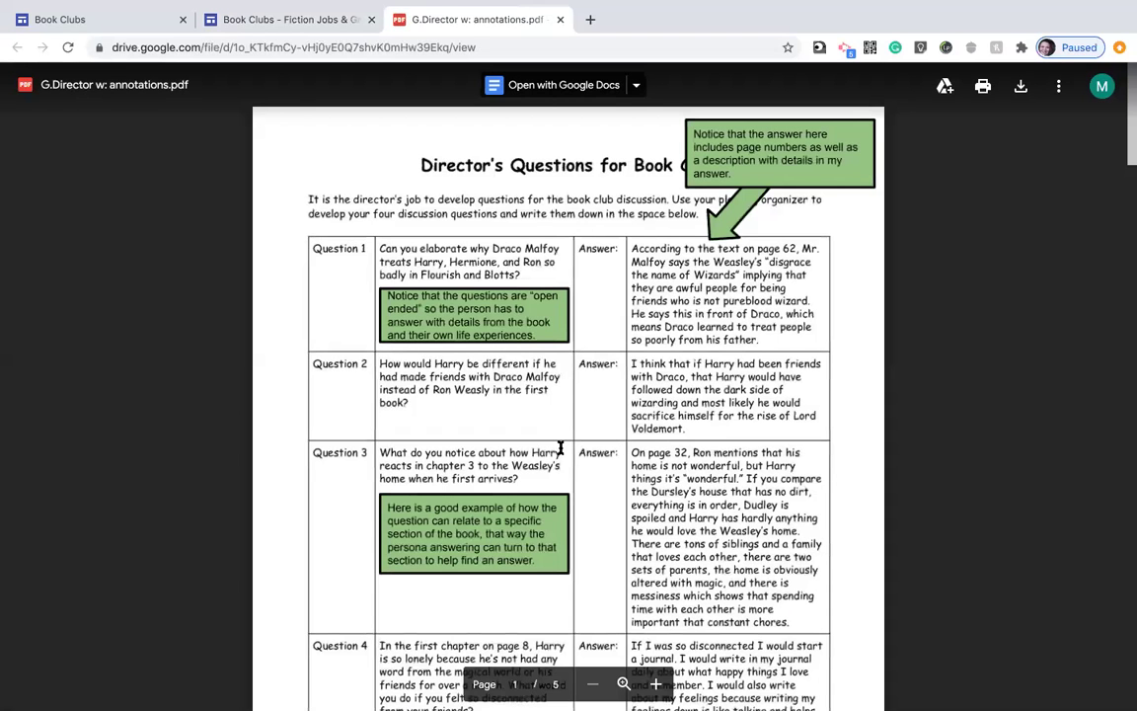
scroll(560, 448, down, 3)
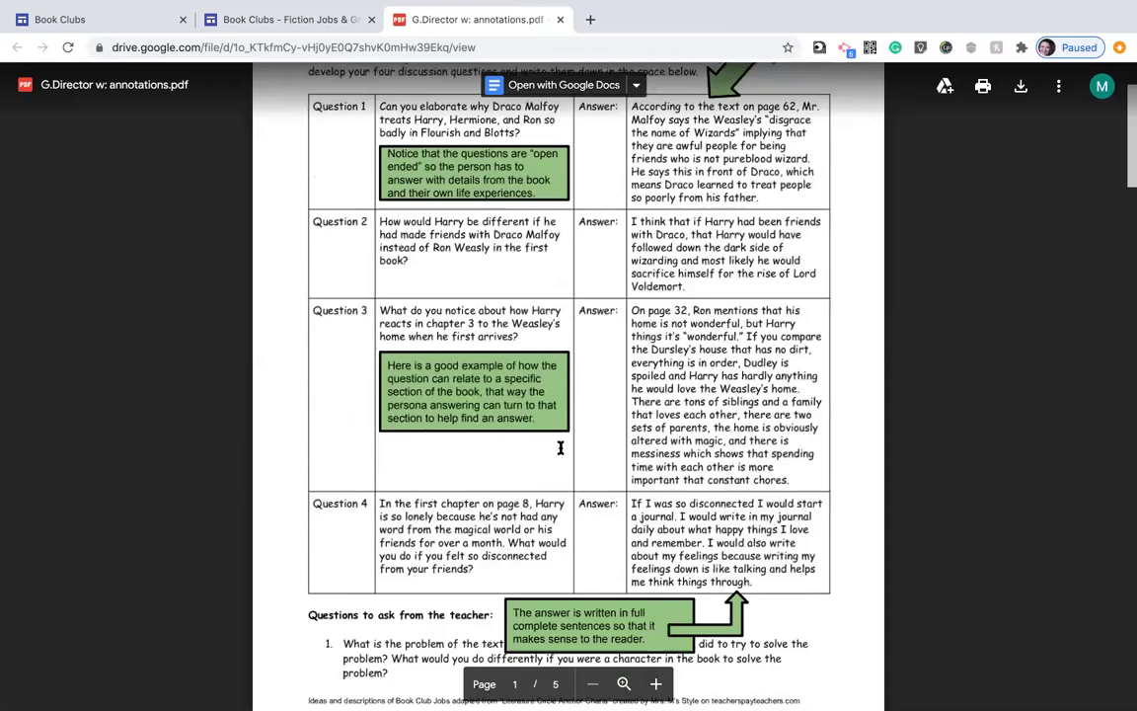
scroll(560, 448, up, 3)
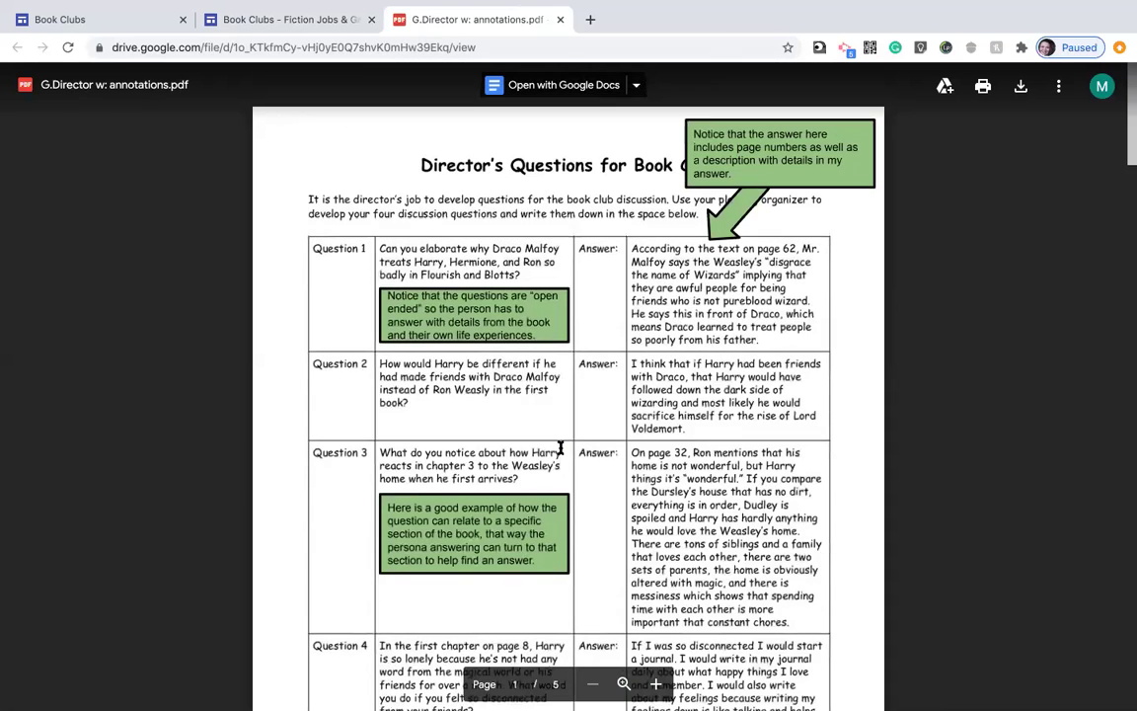
click(561, 19)
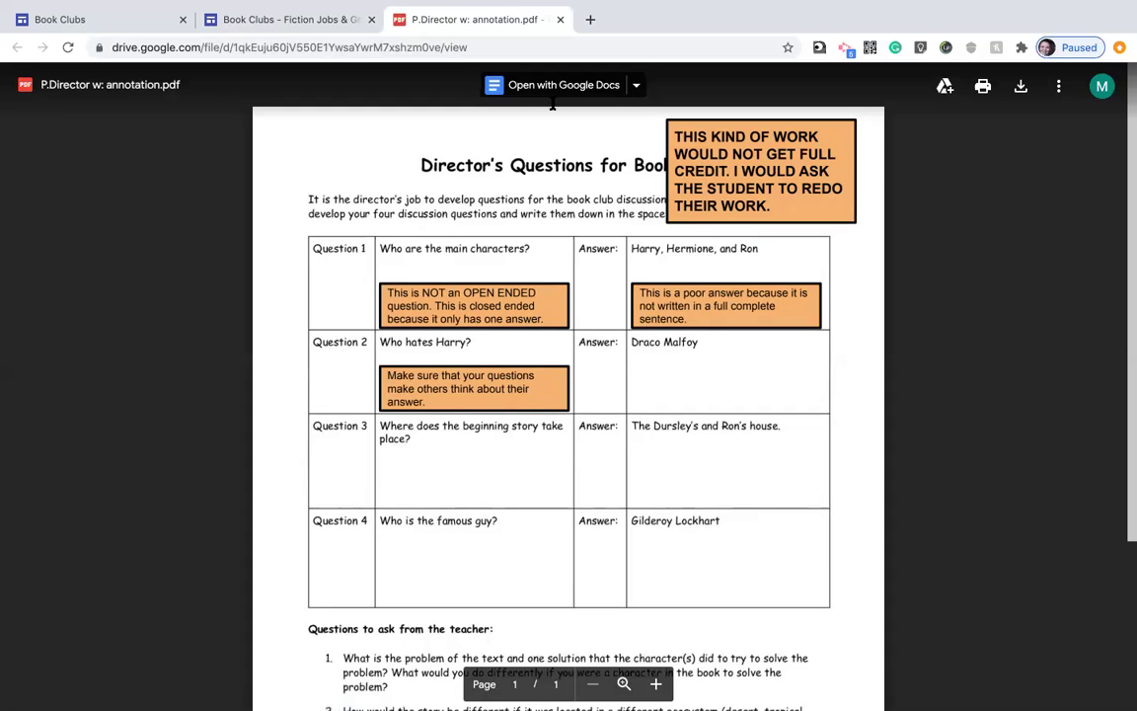
click(558, 19)
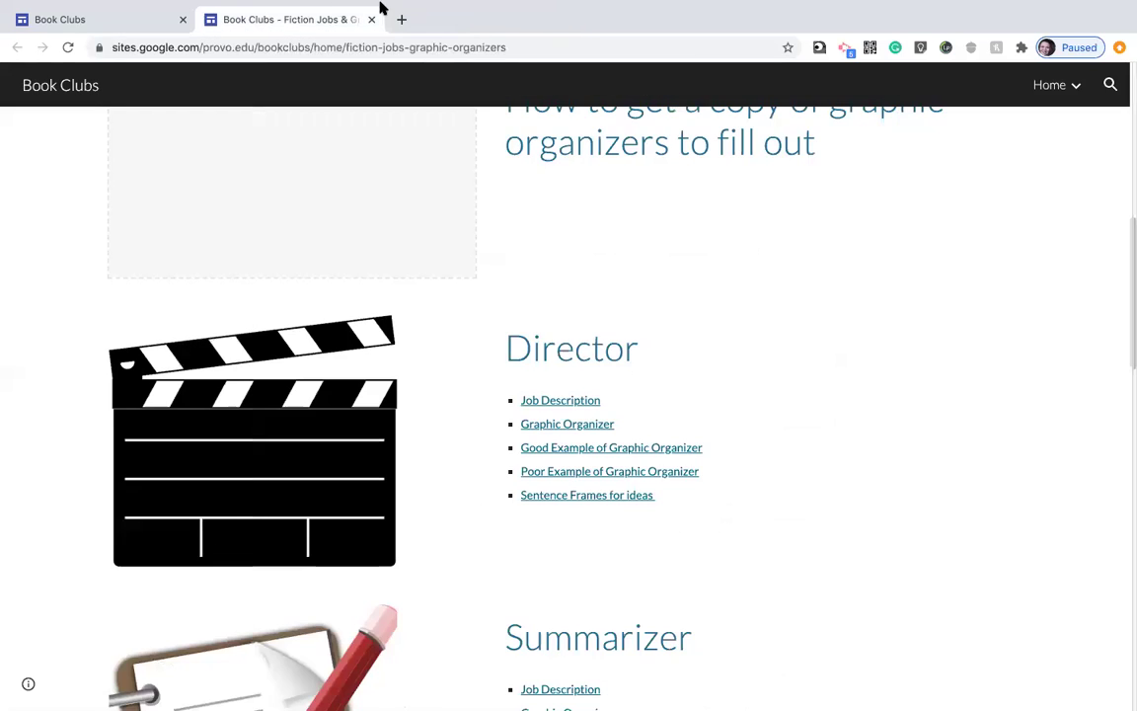
- Make your own copy of the Fic - Director graphic organizer
click(583, 423)
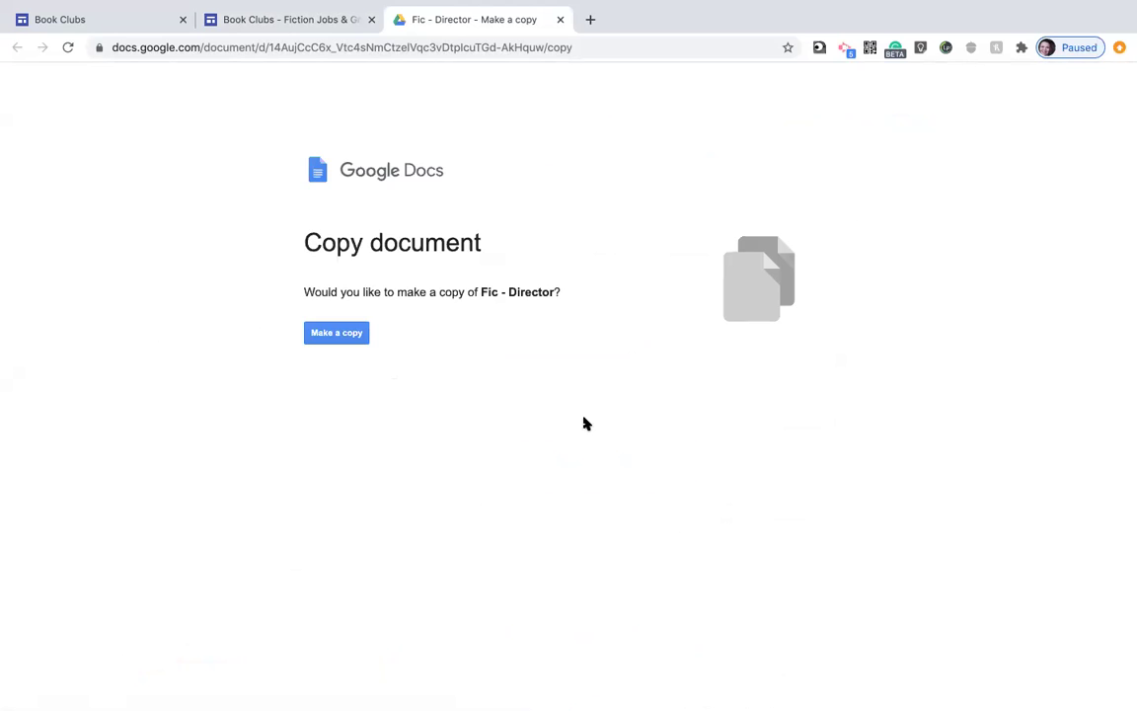
click(319, 333)
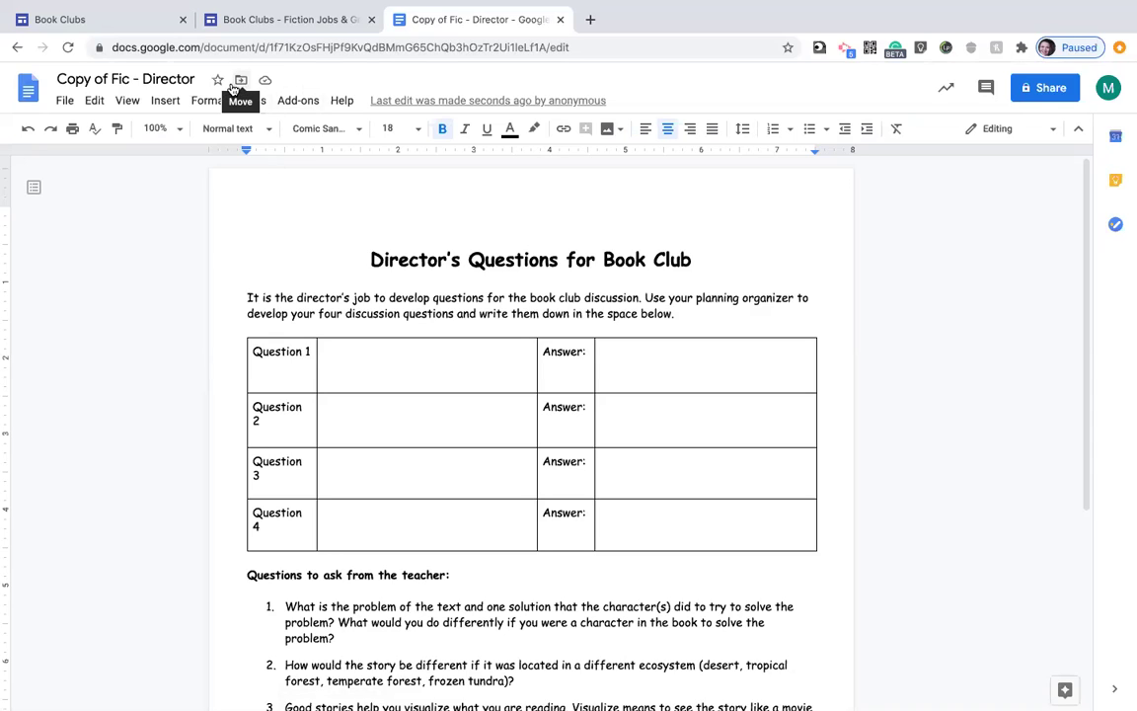
- Create a '20-21 Book Clubs' folder in My Drive and move the Director copy into it
click(69, 104)
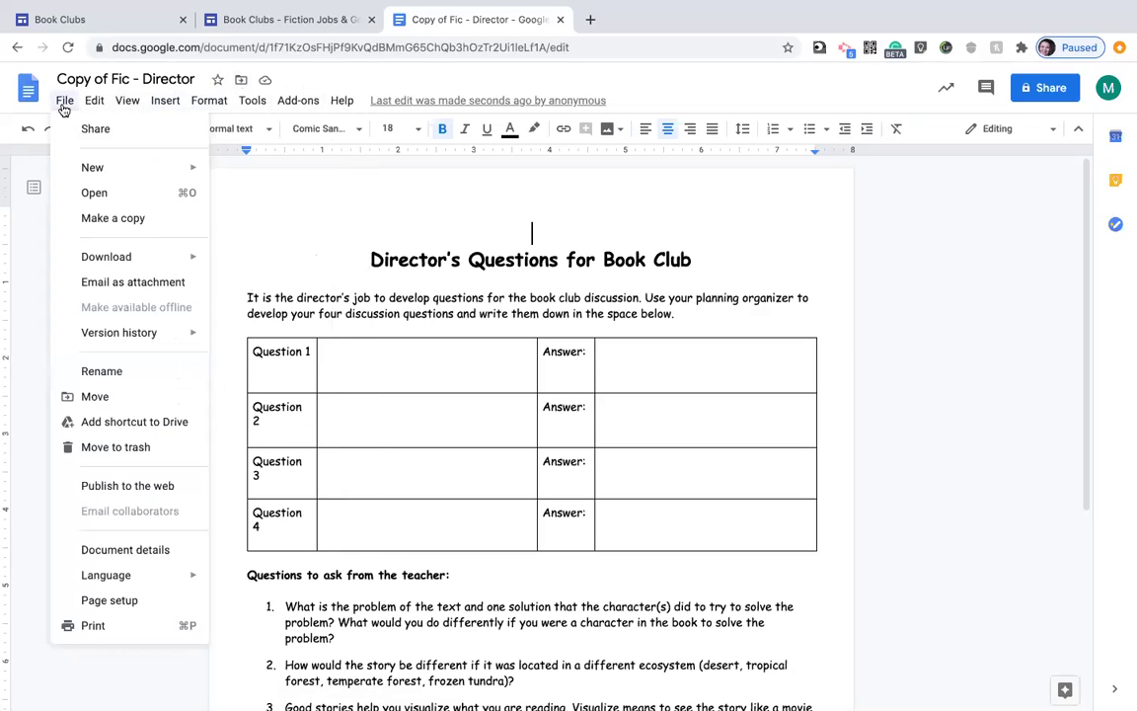
click(238, 81)
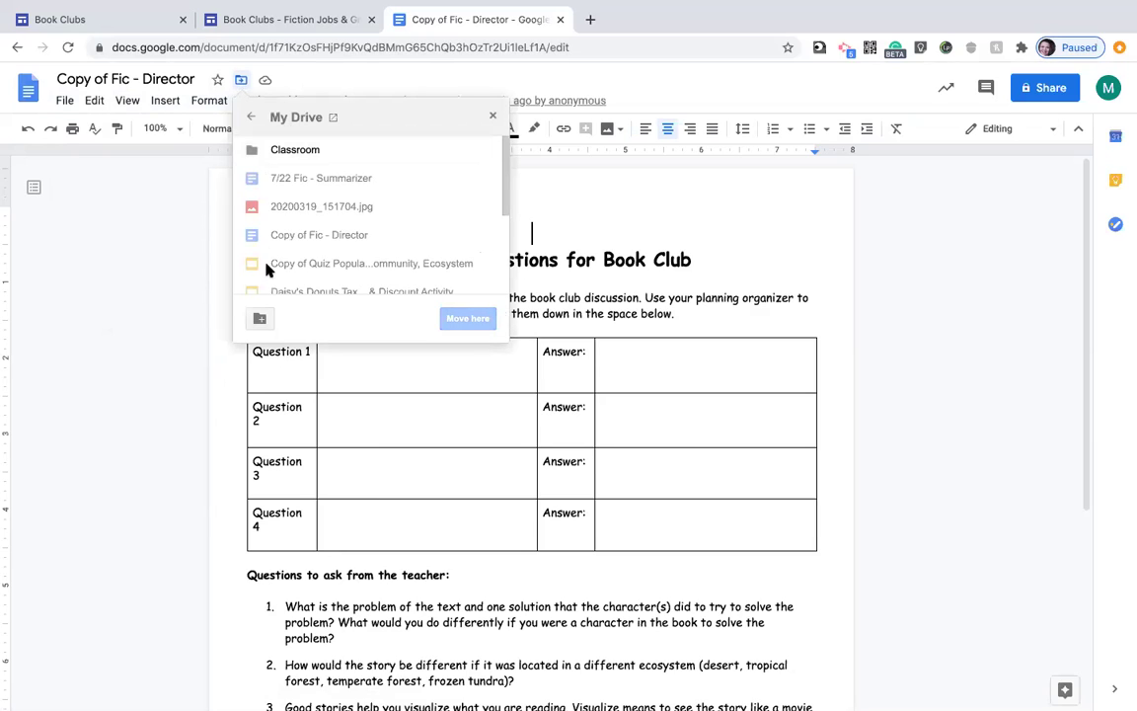
click(260, 318)
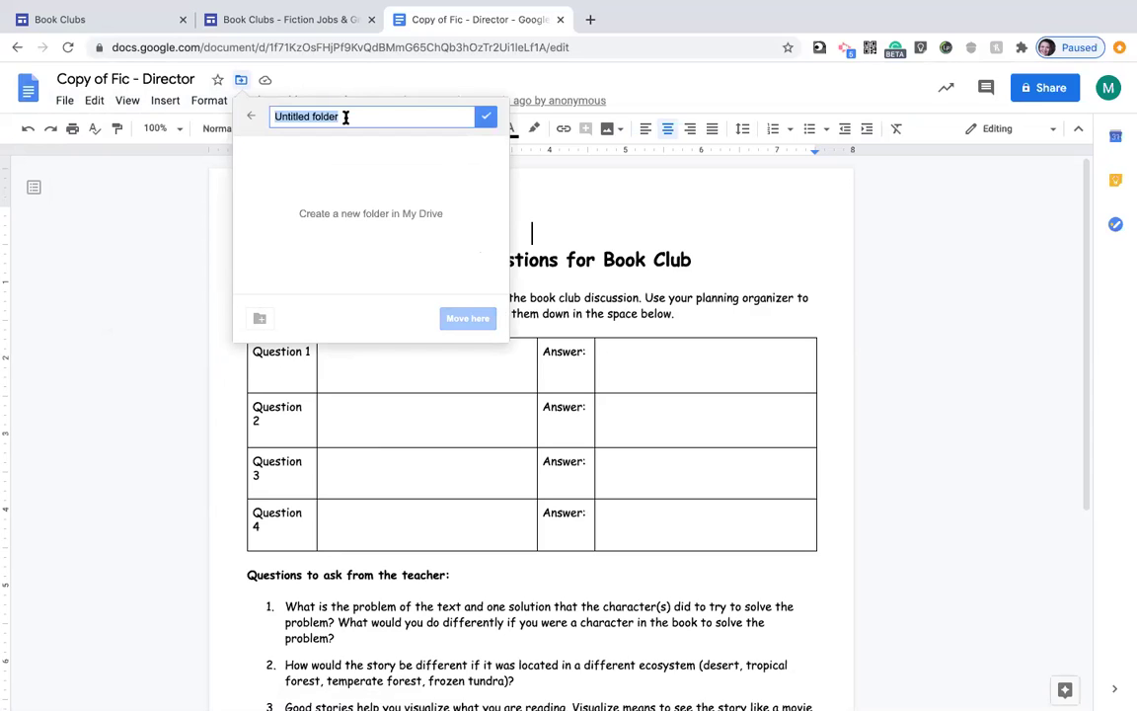
text(20-21 Book Clubs)
click(486, 116)
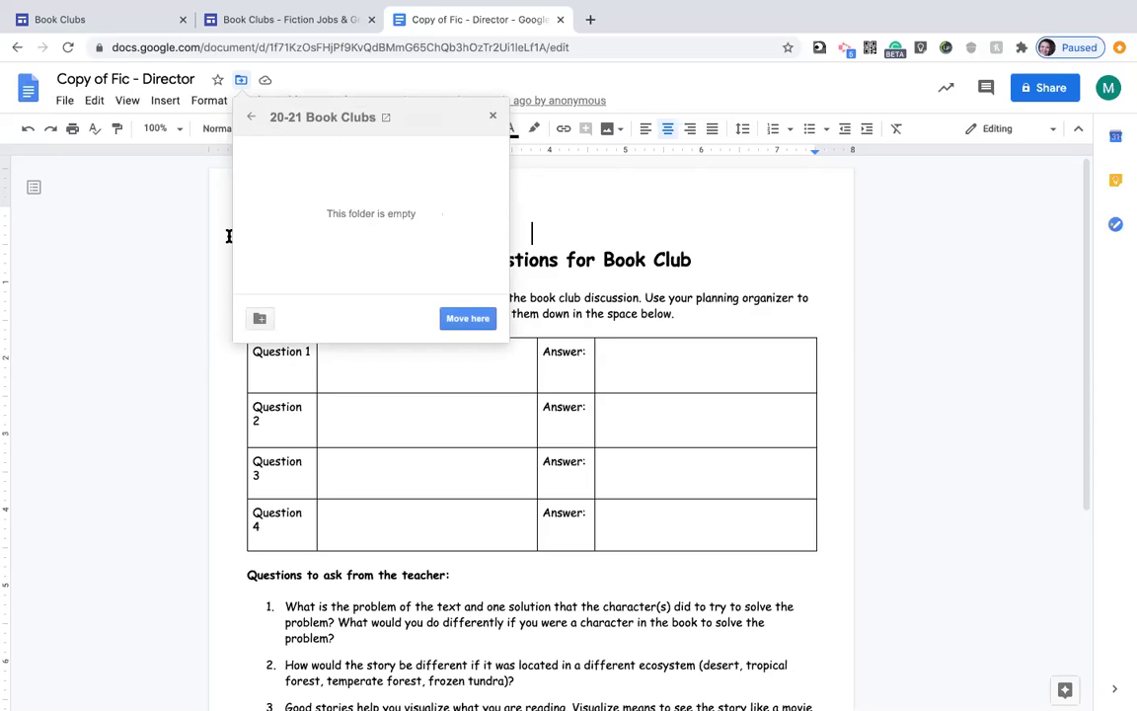
click(468, 319)
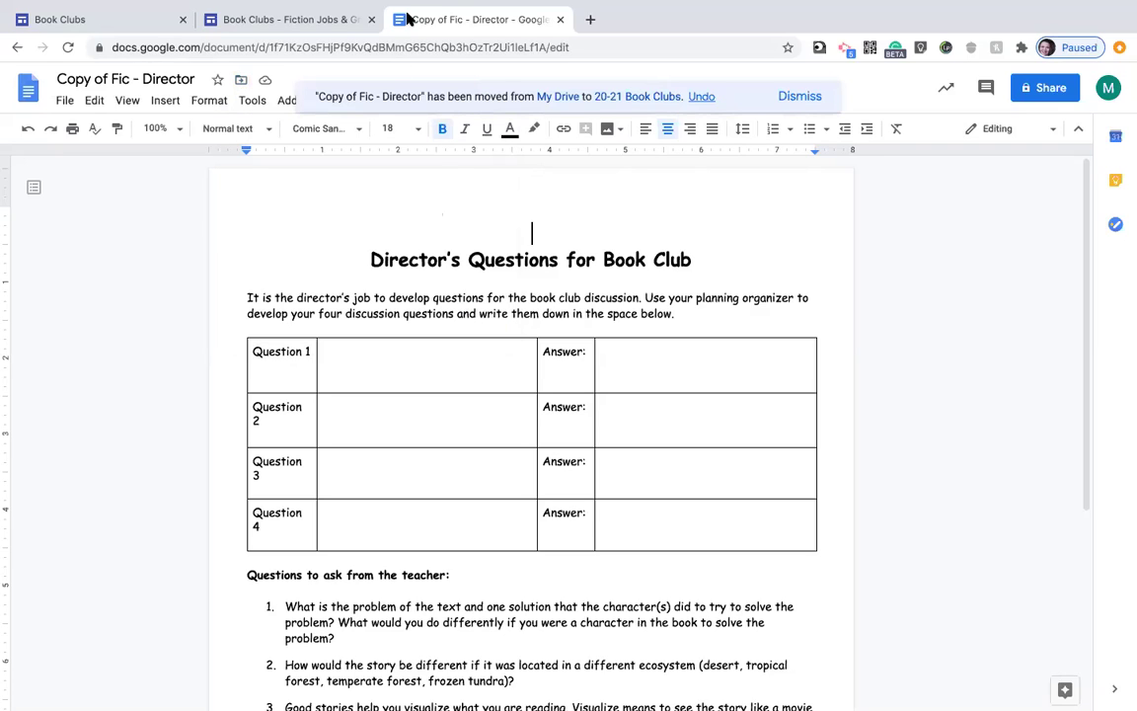
click(276, 31)
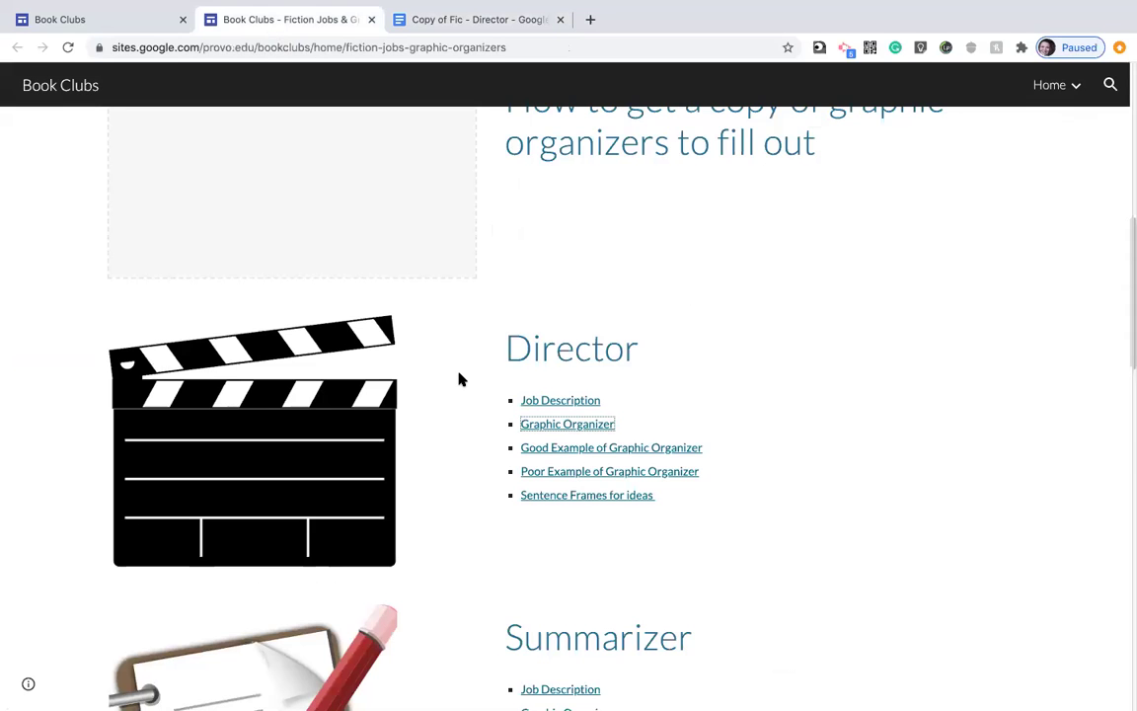
scroll(458, 378, down, 4)
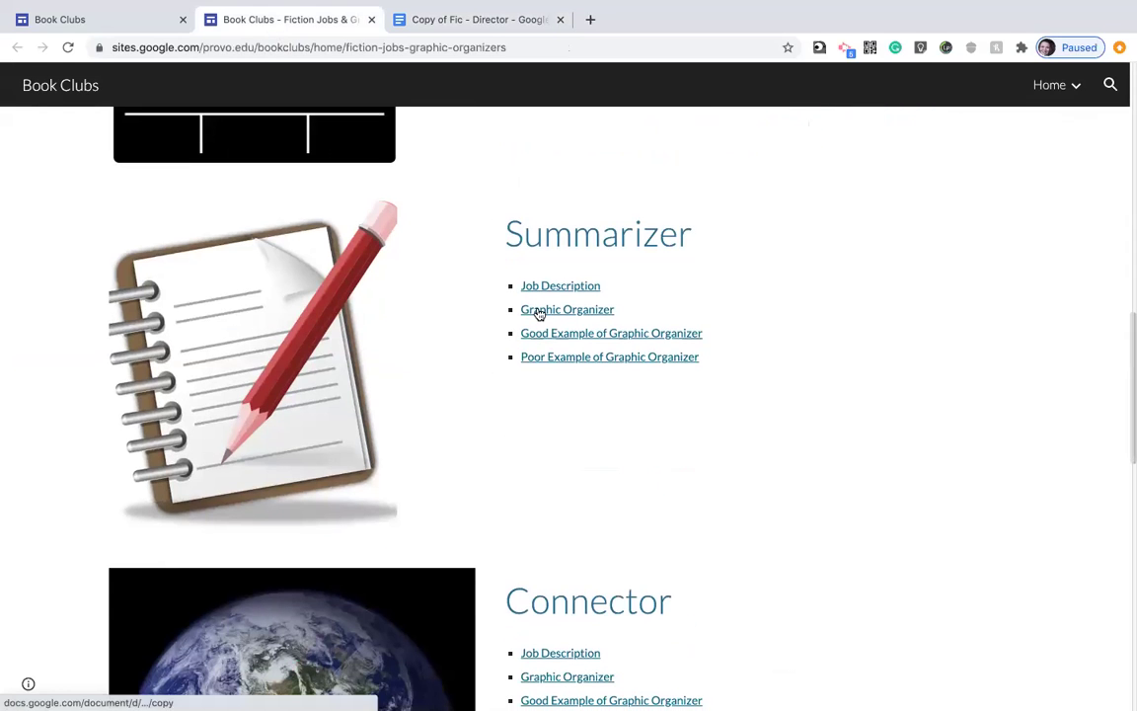
click(539, 313)
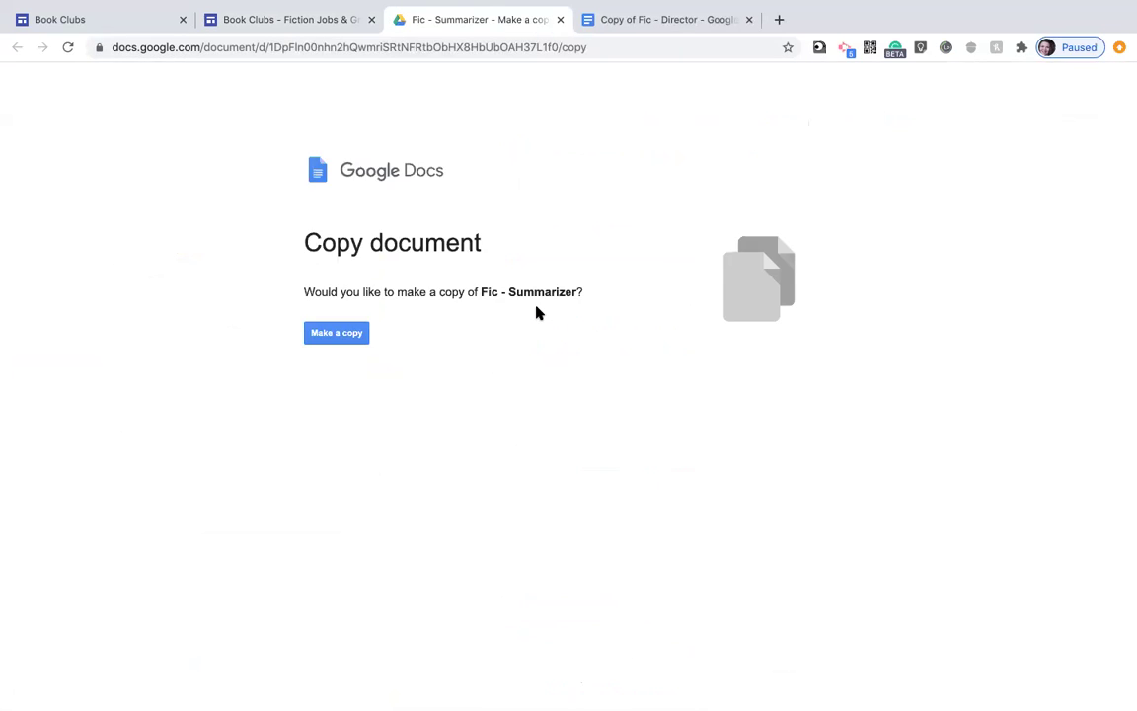
click(350, 334)
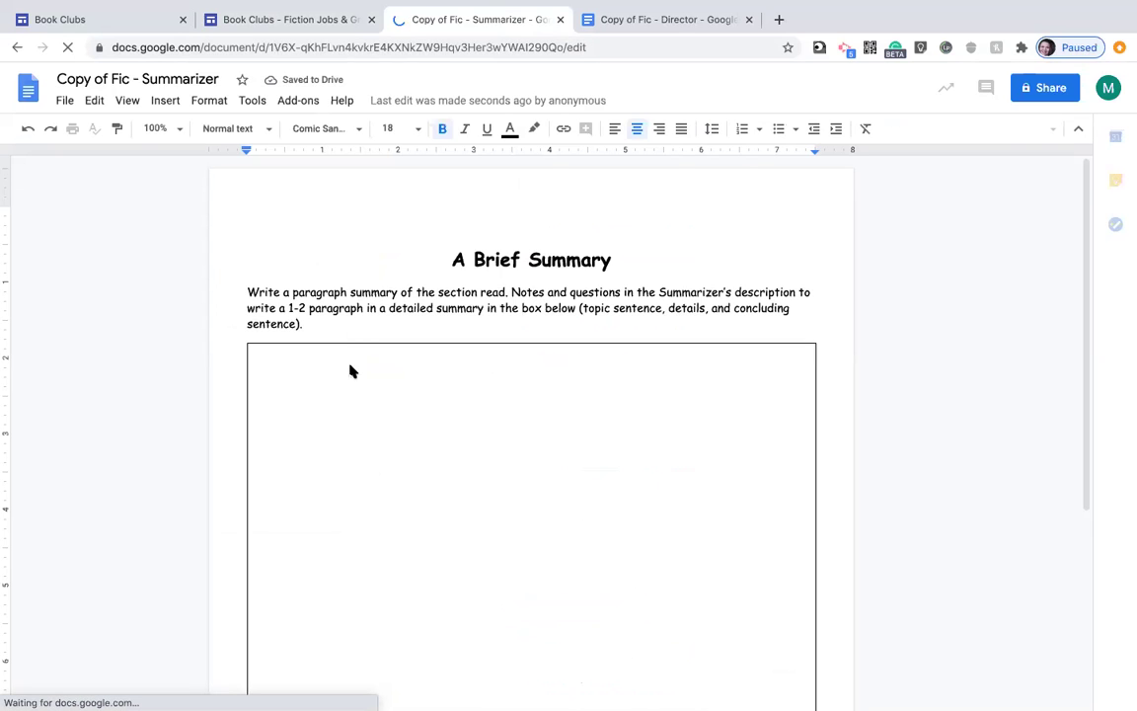
click(350, 369)
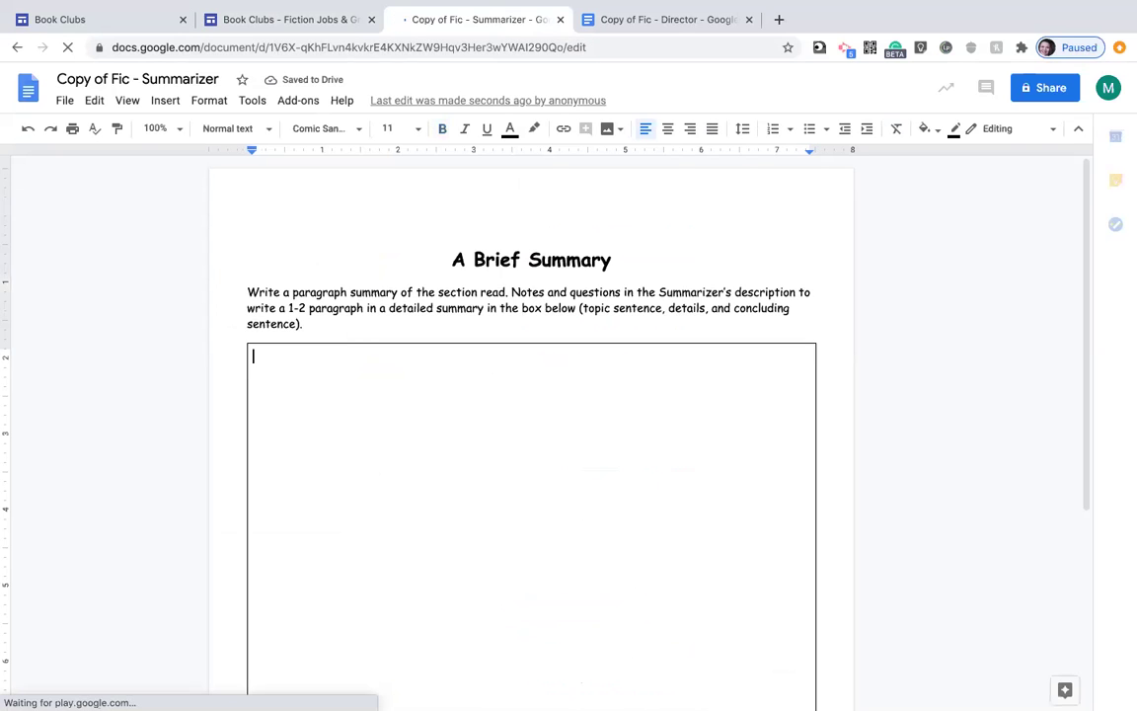
text(flsjfl;sjflsdflds;lf)
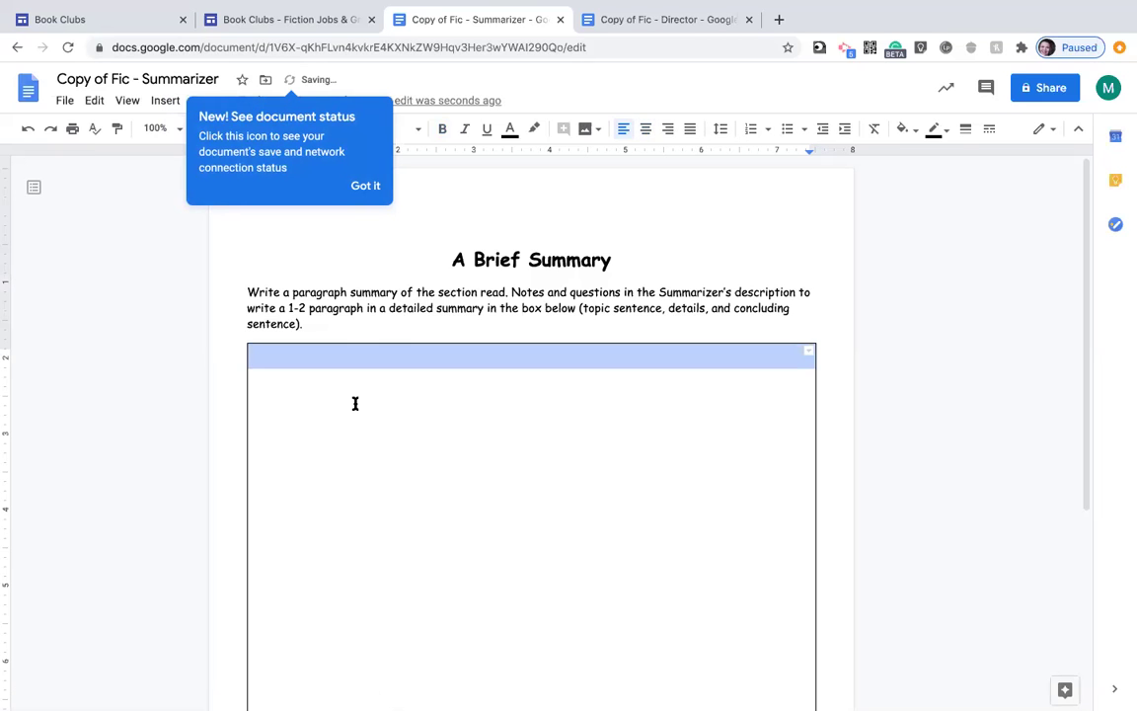
click(353, 401)
text(;ajlkj)
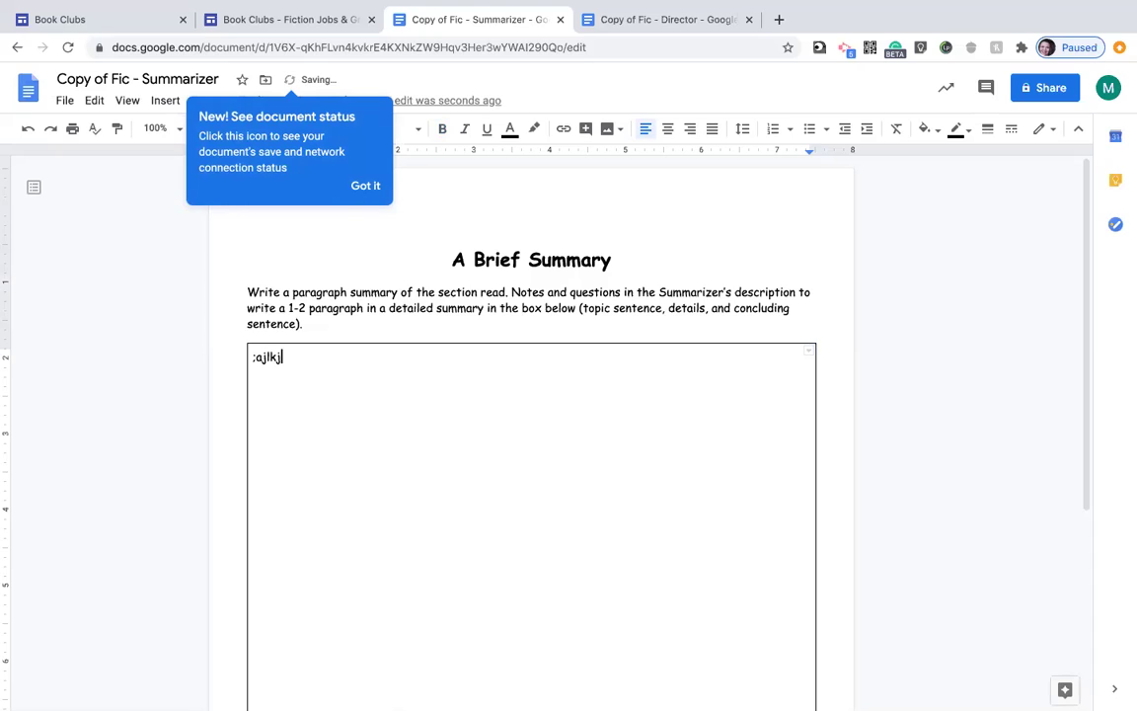
text(lsdjf;lasjfldajfklsdjf;asdlfj;)
key(BackSpace)
key(BackSpace)
key(BackSpace)
key(BackSpace)
key(BackSpace)
key(BackSpace)
key(BackSpace)
key(BackSpace)
key(BackSpace)
key(BackSpace)
key(BackSpace)
key(BackSpace)
key(BackSpace)
key(BackSpace)
key(BackSpace)
key(BackSpace)
key(BackSpace)
key(BackSpace)
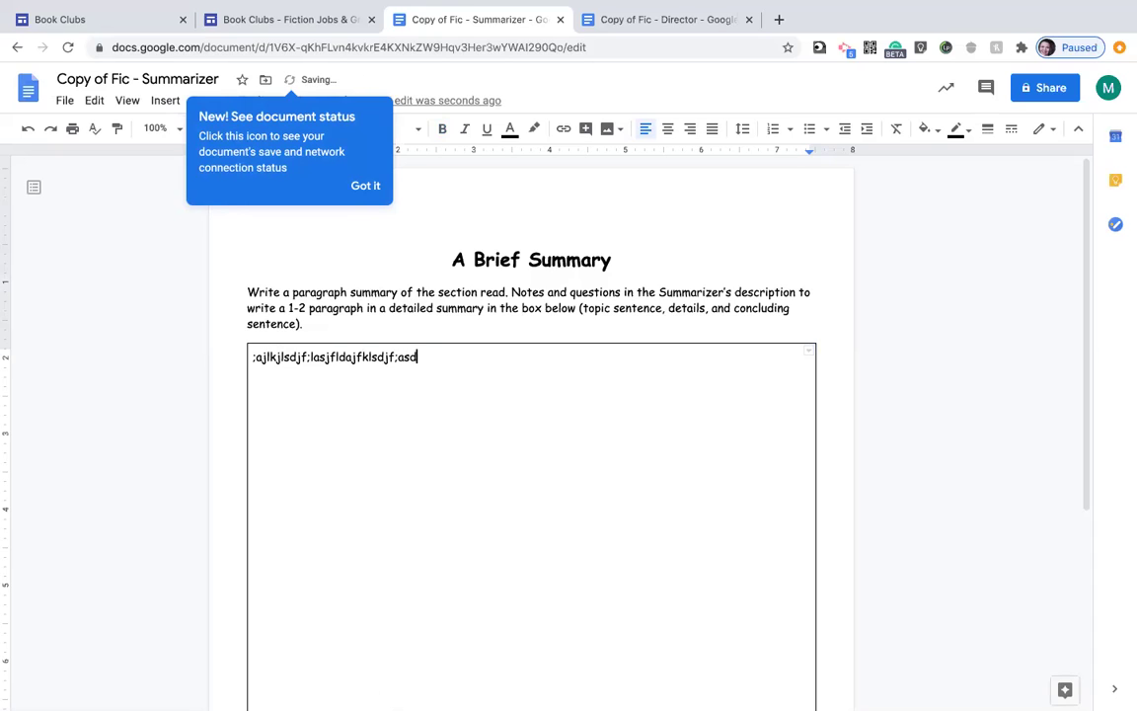
key(BackSpace)
key(BackSpace)
key(BackSpace)
key(BackSpace)
key(BackSpace)
key(BackSpace)
key(BackSpace)
key(BackSpace)
key(BackSpace)
key(BackSpace)
key(BackSpace)
key(BackSpace)
key(BackSpace)
key(BackSpace)
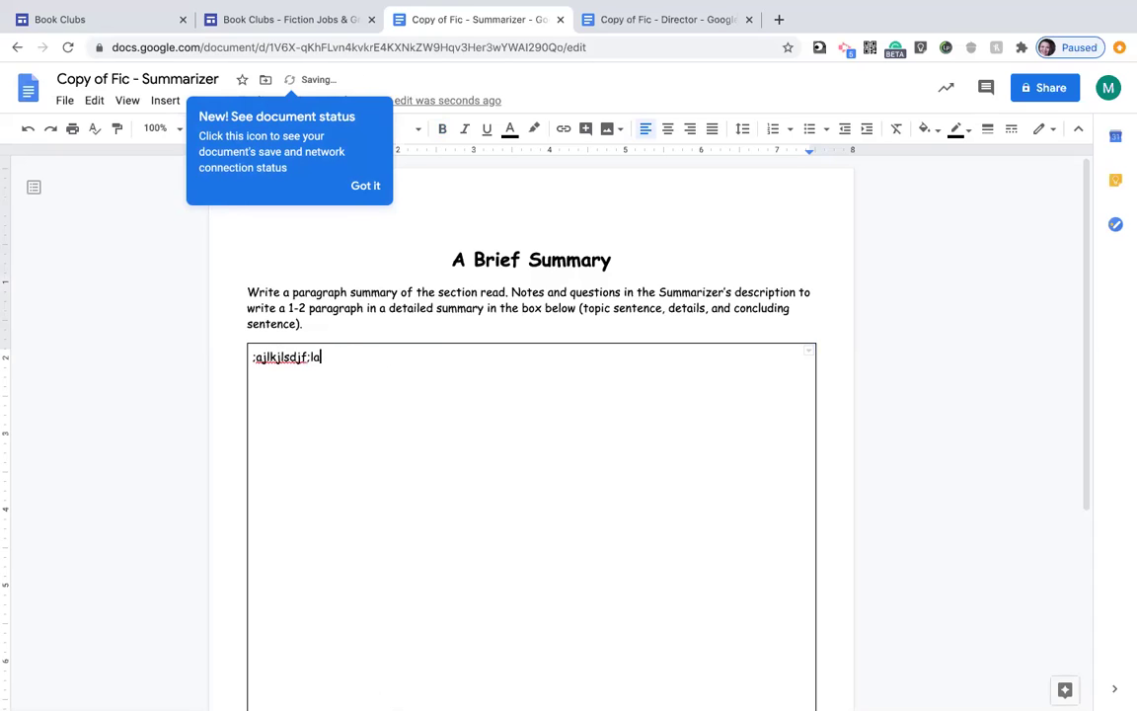
key(BackSpace)
key(BackSpace)
key(BackSpace)
- Move the Summarizer copy into the 20-21 Book Clubs folder
click(364, 185)
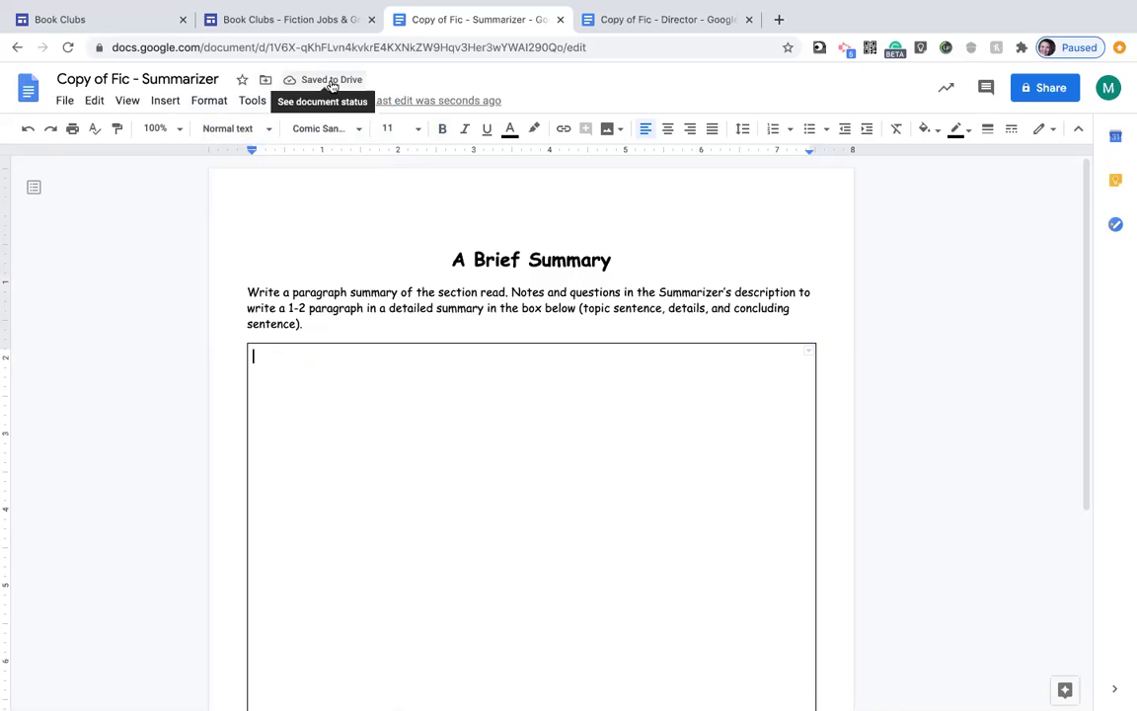
click(265, 84)
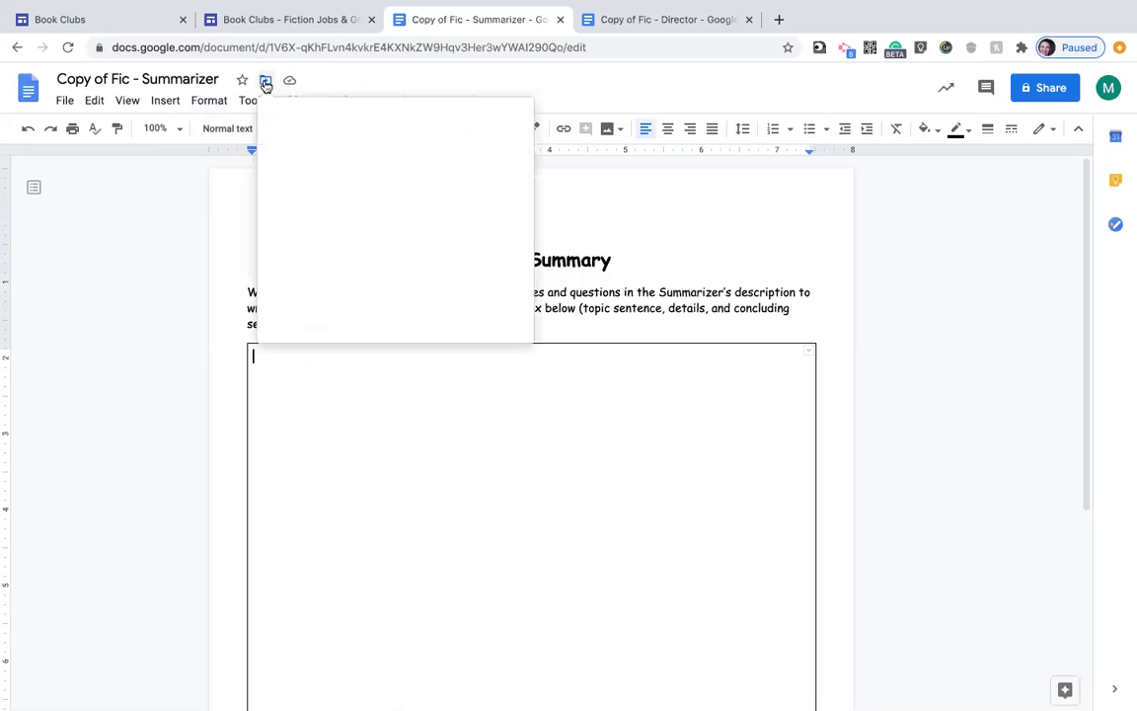
mouse_move(324, 152)
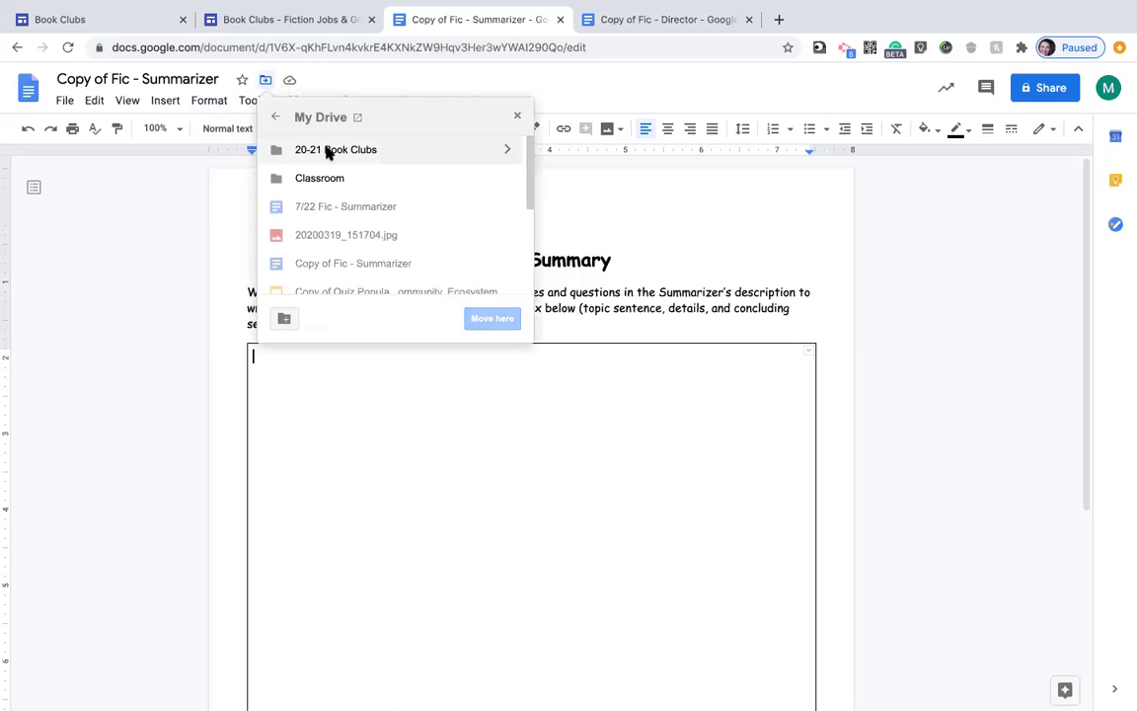
click(504, 150)
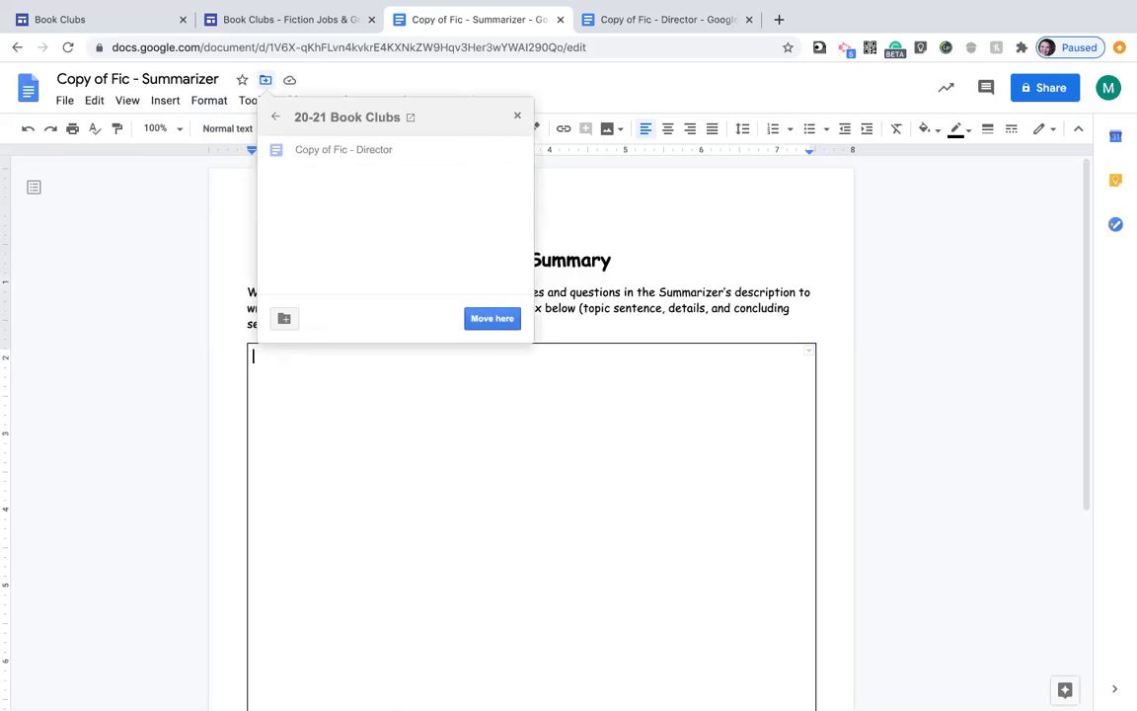
click(489, 317)
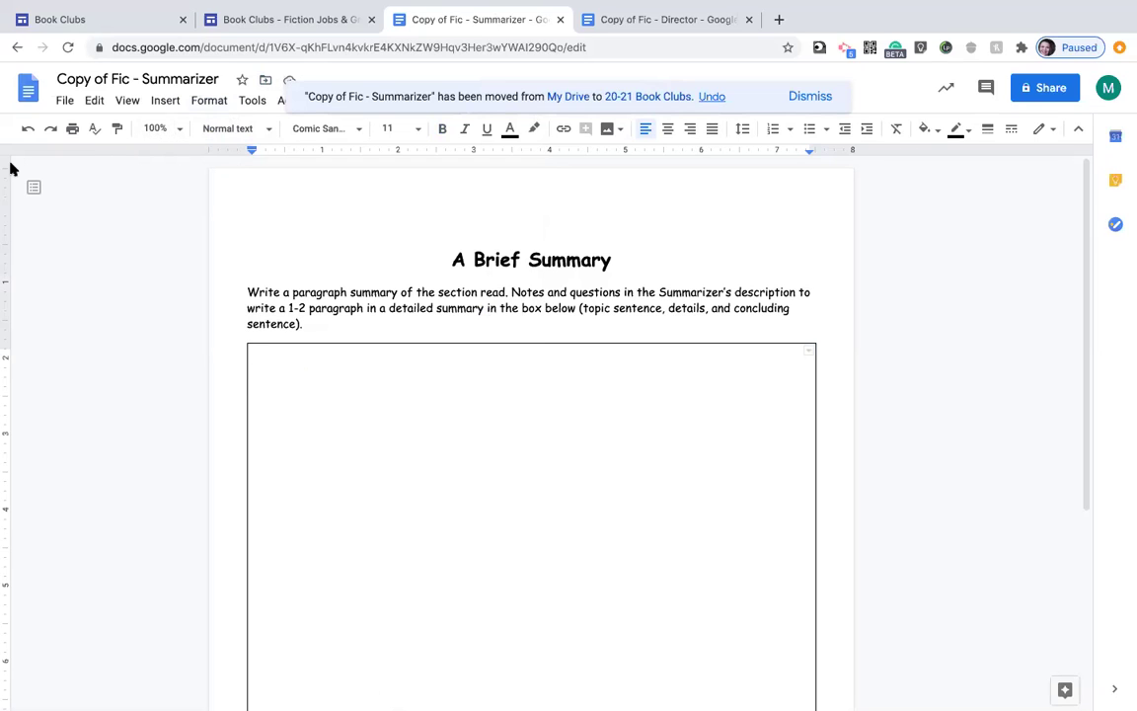
- Rename the document title to 'Hatchet.Fic - Summarizer'
key(BackSpace)
key(BackSpace)
key(BackSpace)
key(BackSpace)
key(BackSpace)
key(BackSpace)
key(BackSpace)
key(BackSpace)
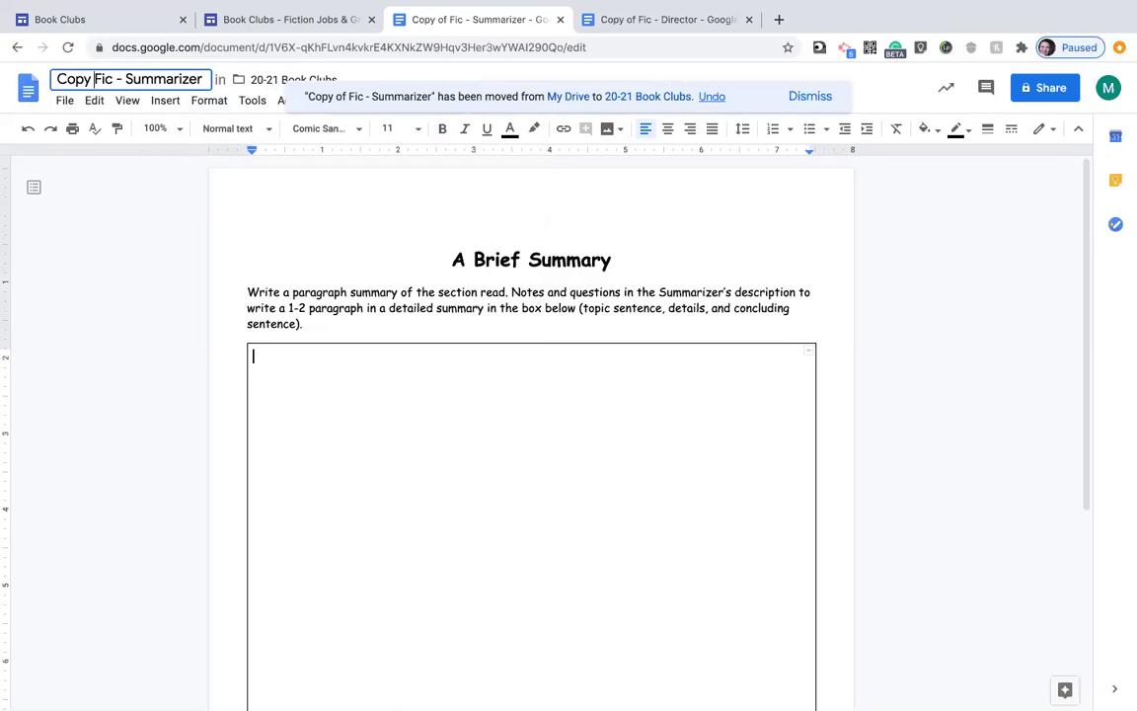
text(Hatchet)
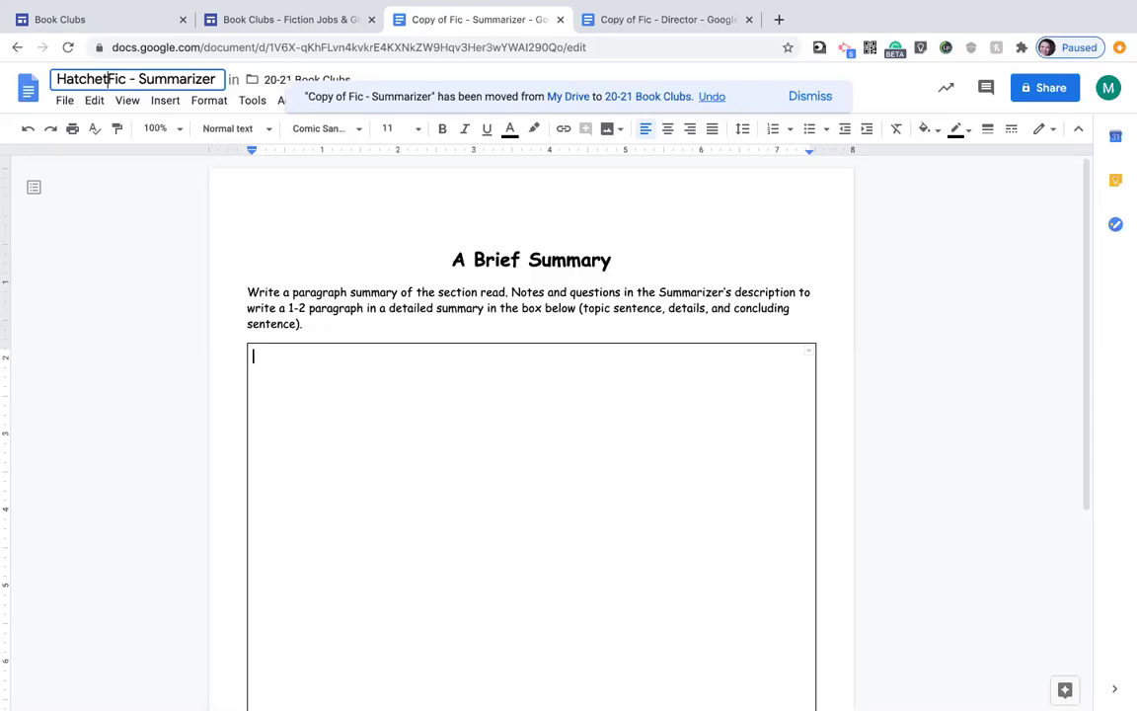
text(.)
key(BackSpace)
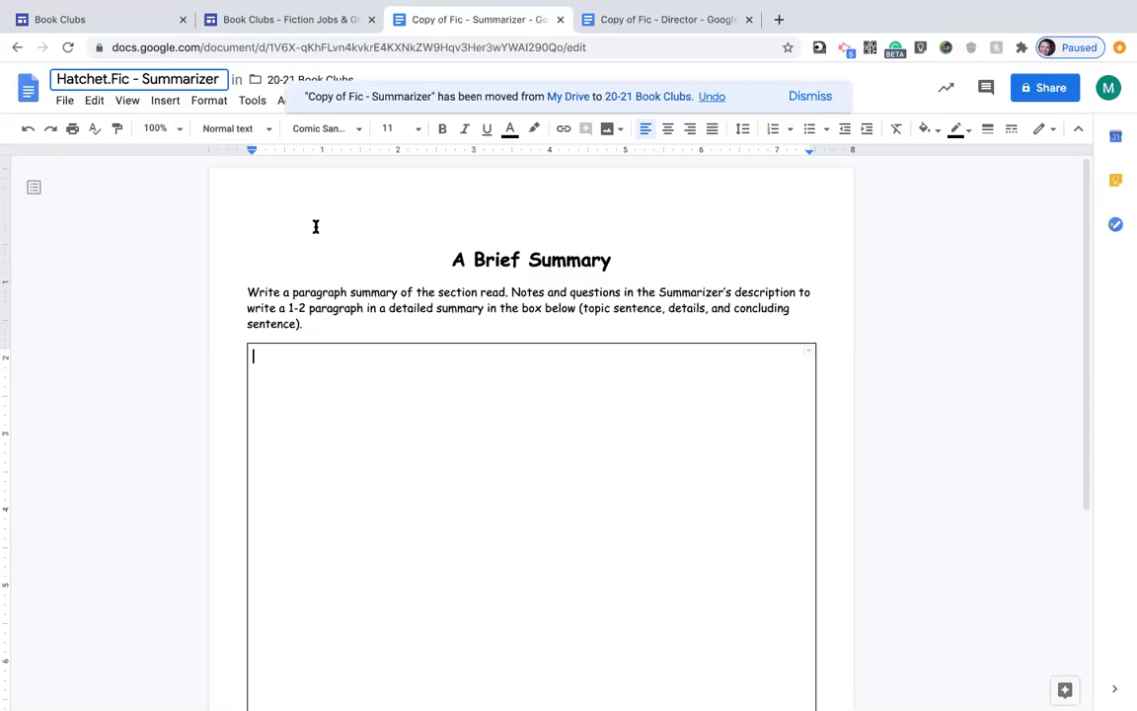
click(285, 205)
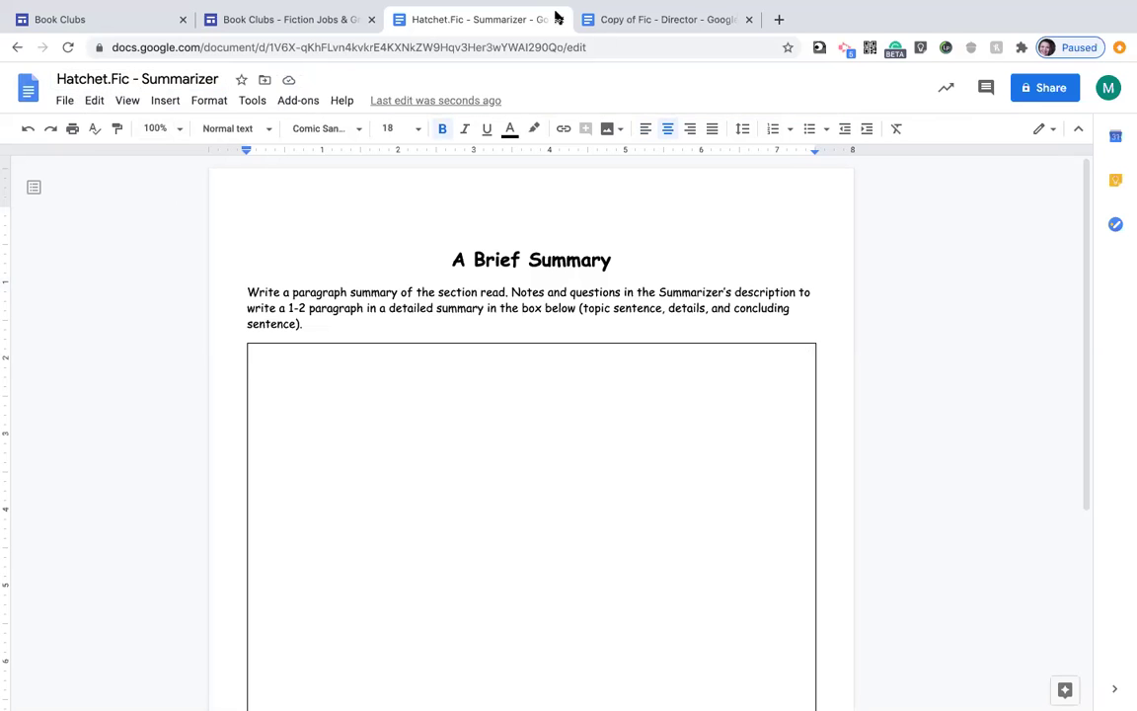
mouse_move(748, 4)
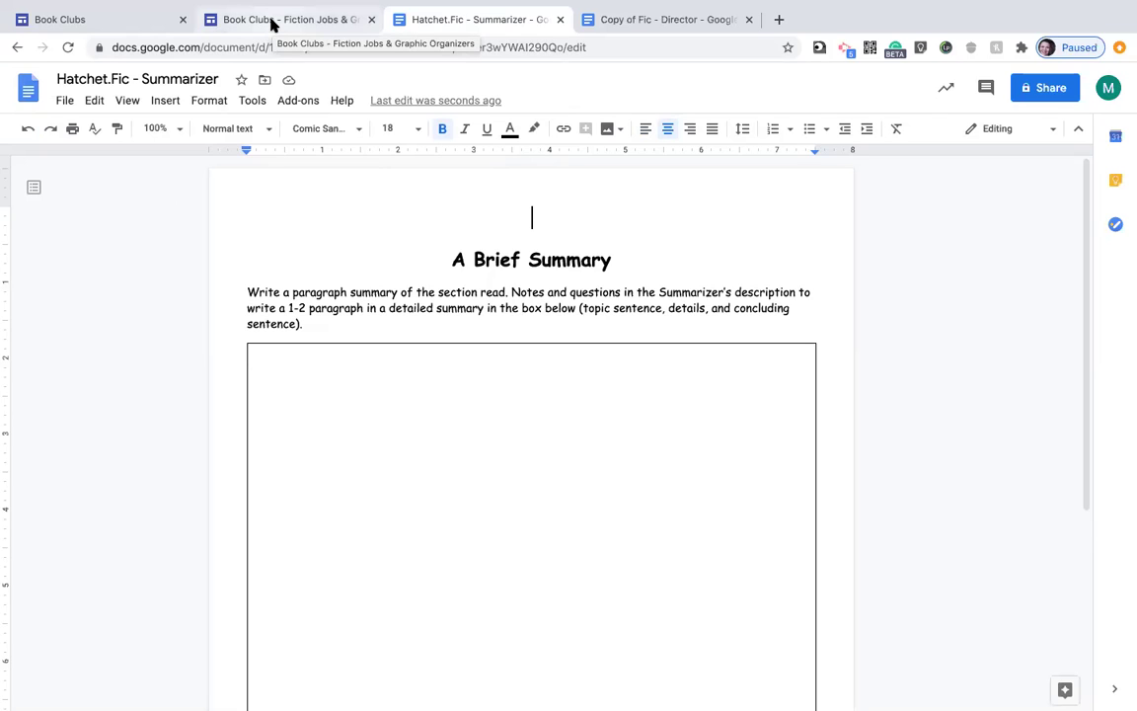
- Close the Hatchet.Fic - Summarizer tab and return to the Copy of Fic - Director document
click(561, 20)
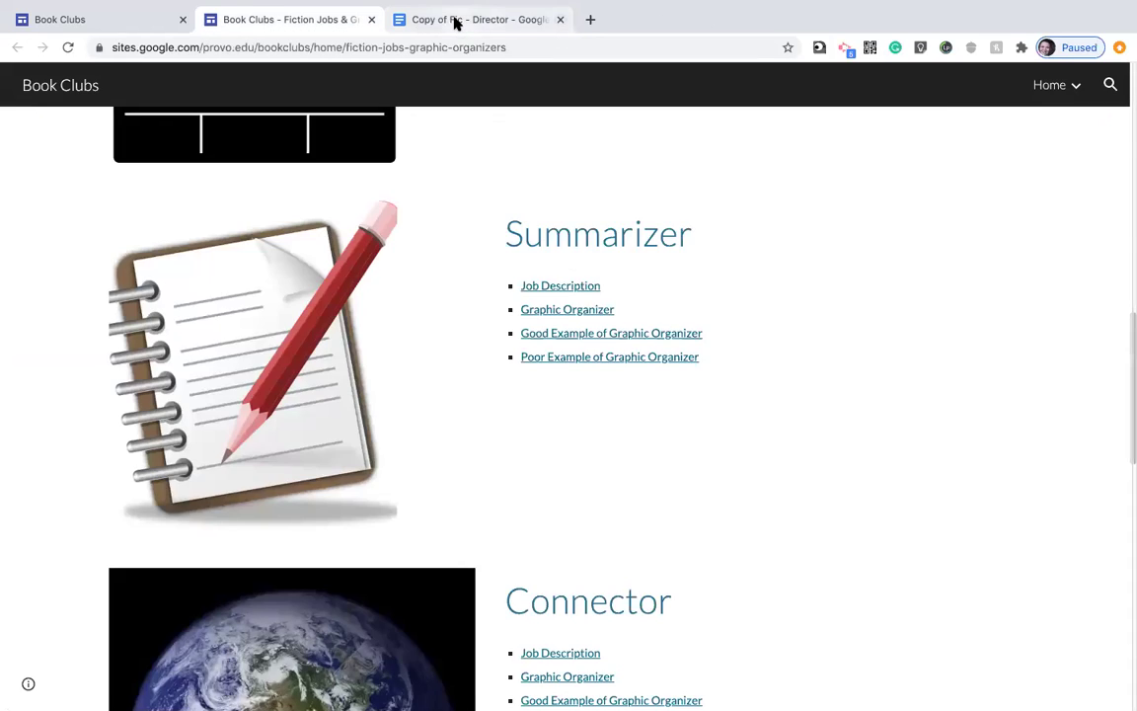
click(454, 22)
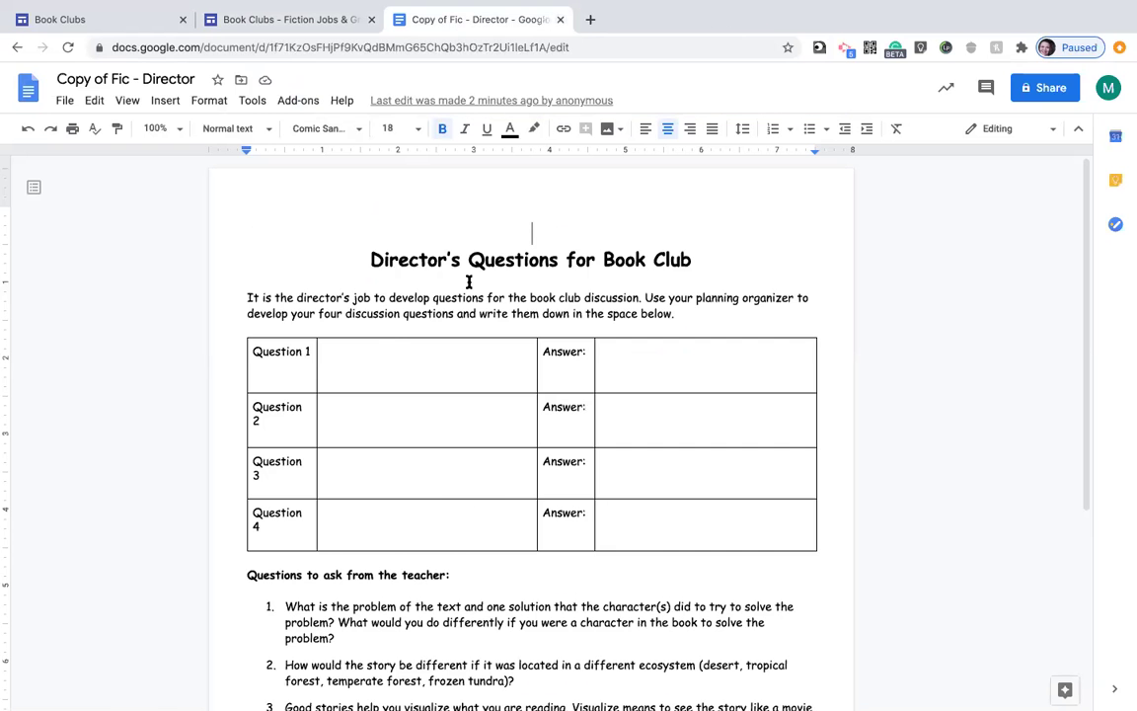